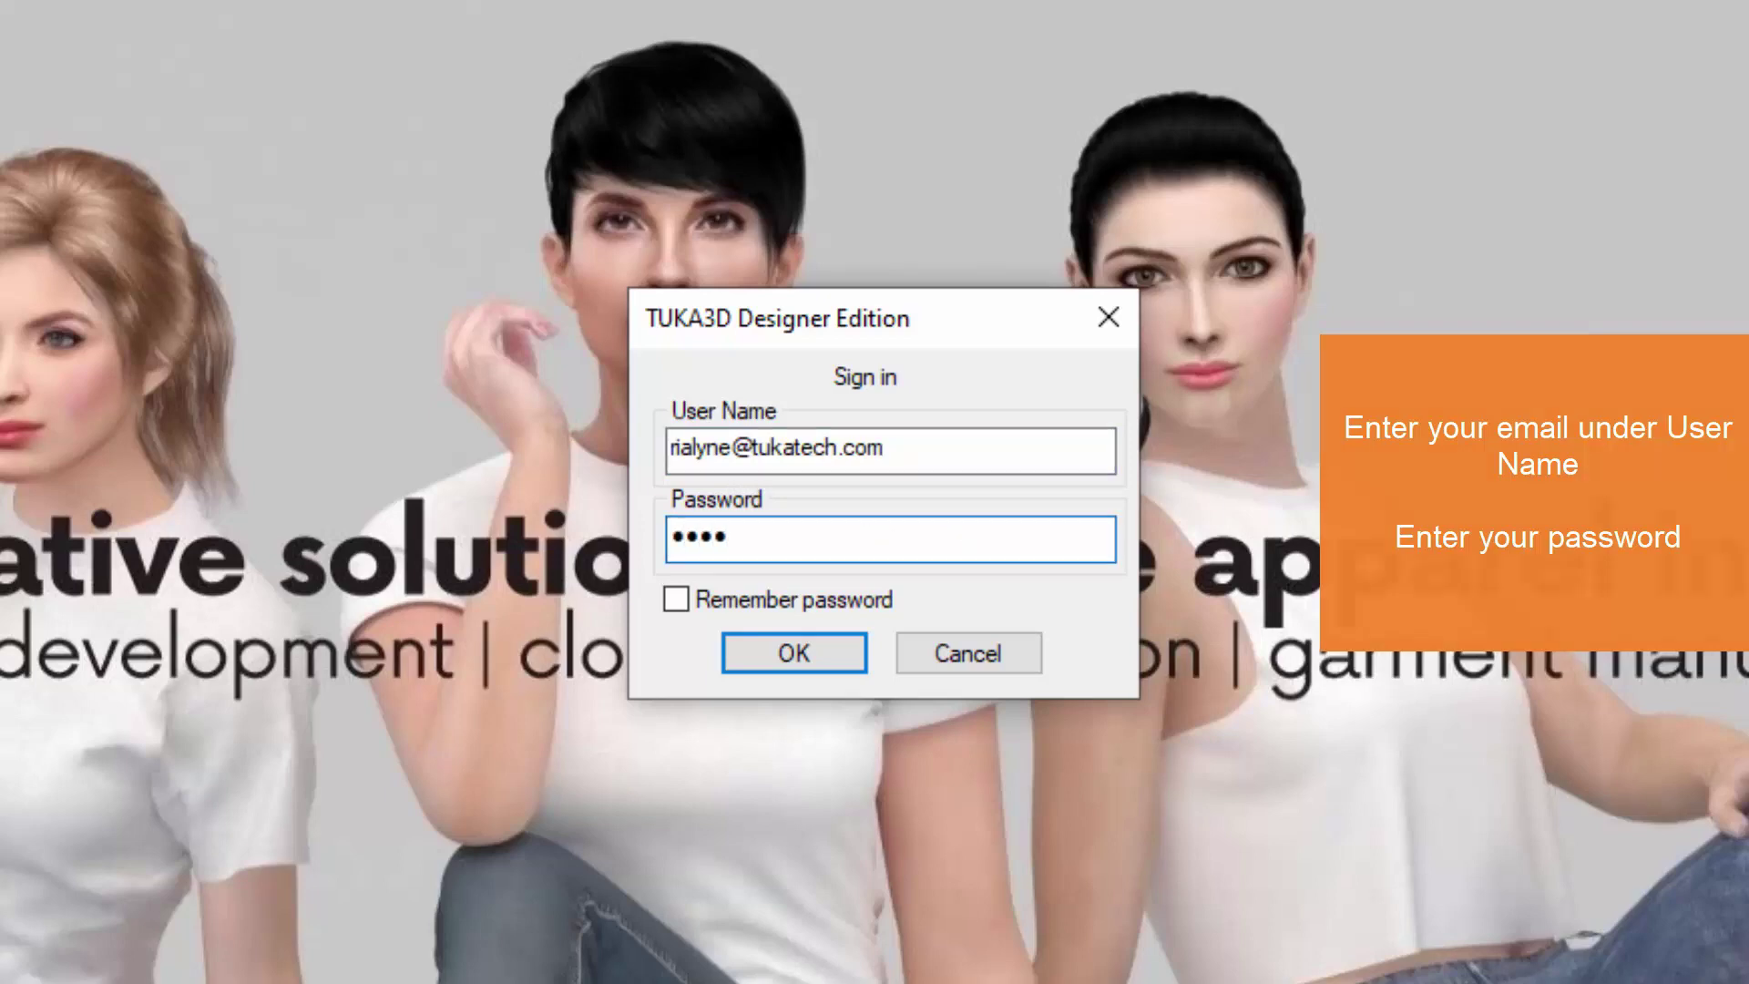
text(••••)
click(675, 599)
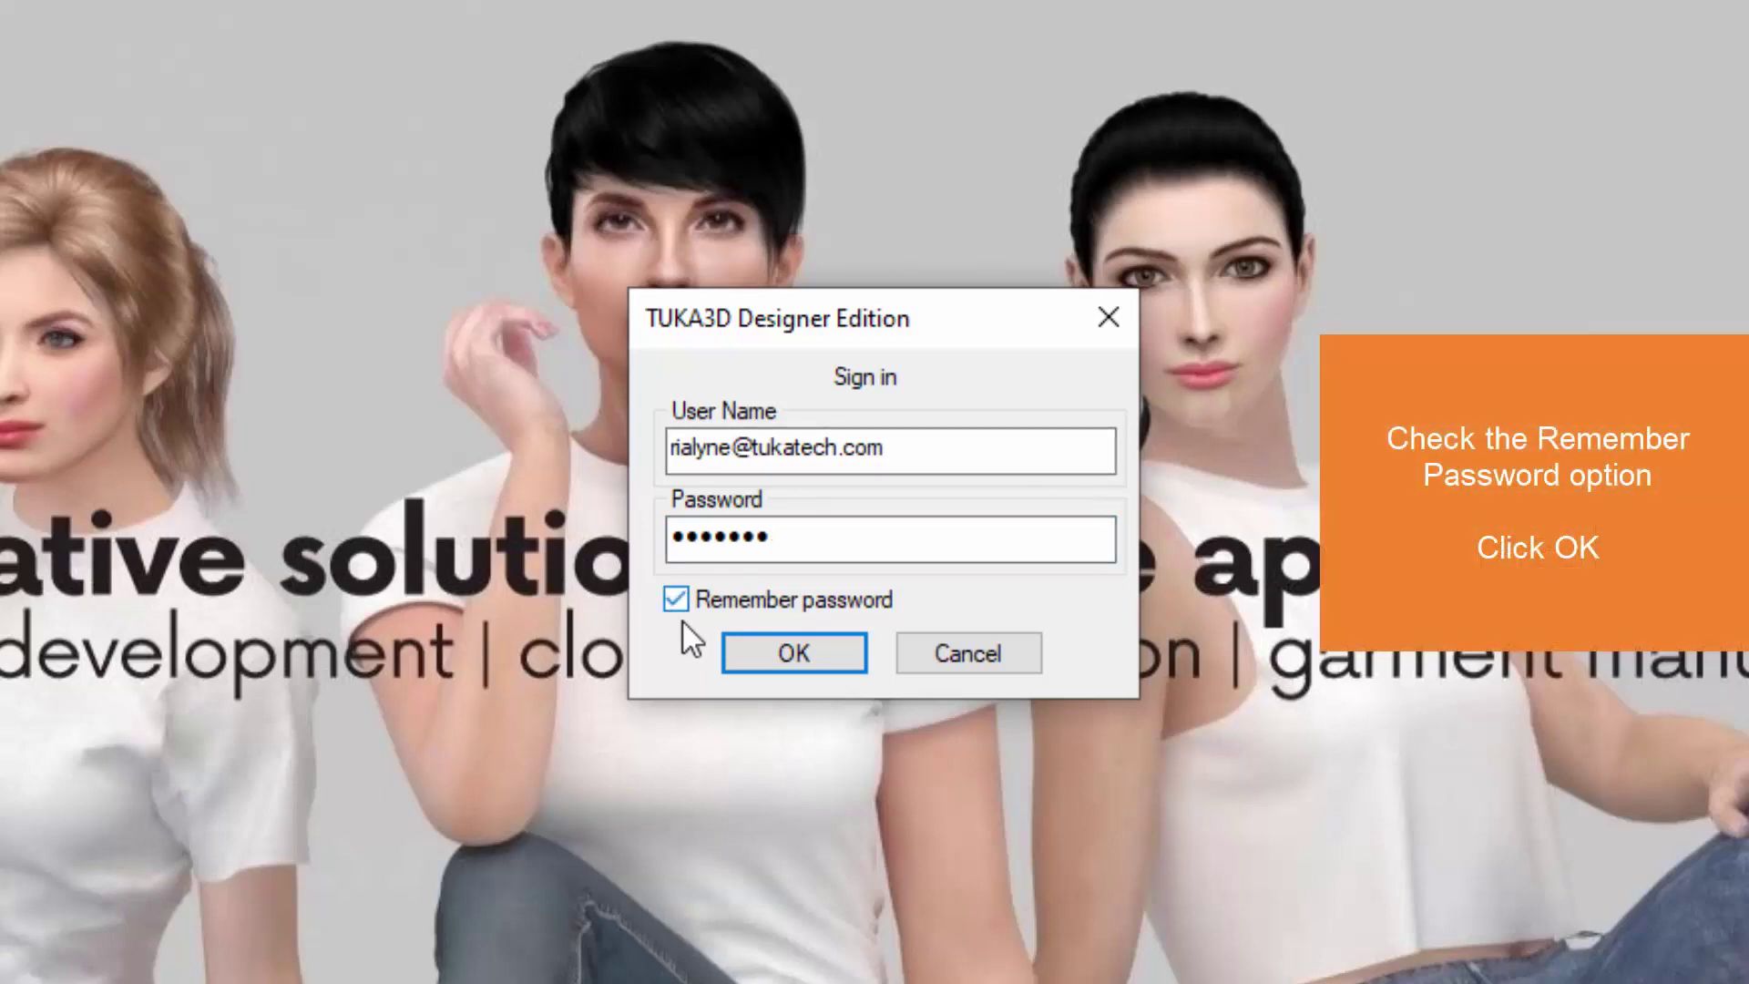
click(793, 667)
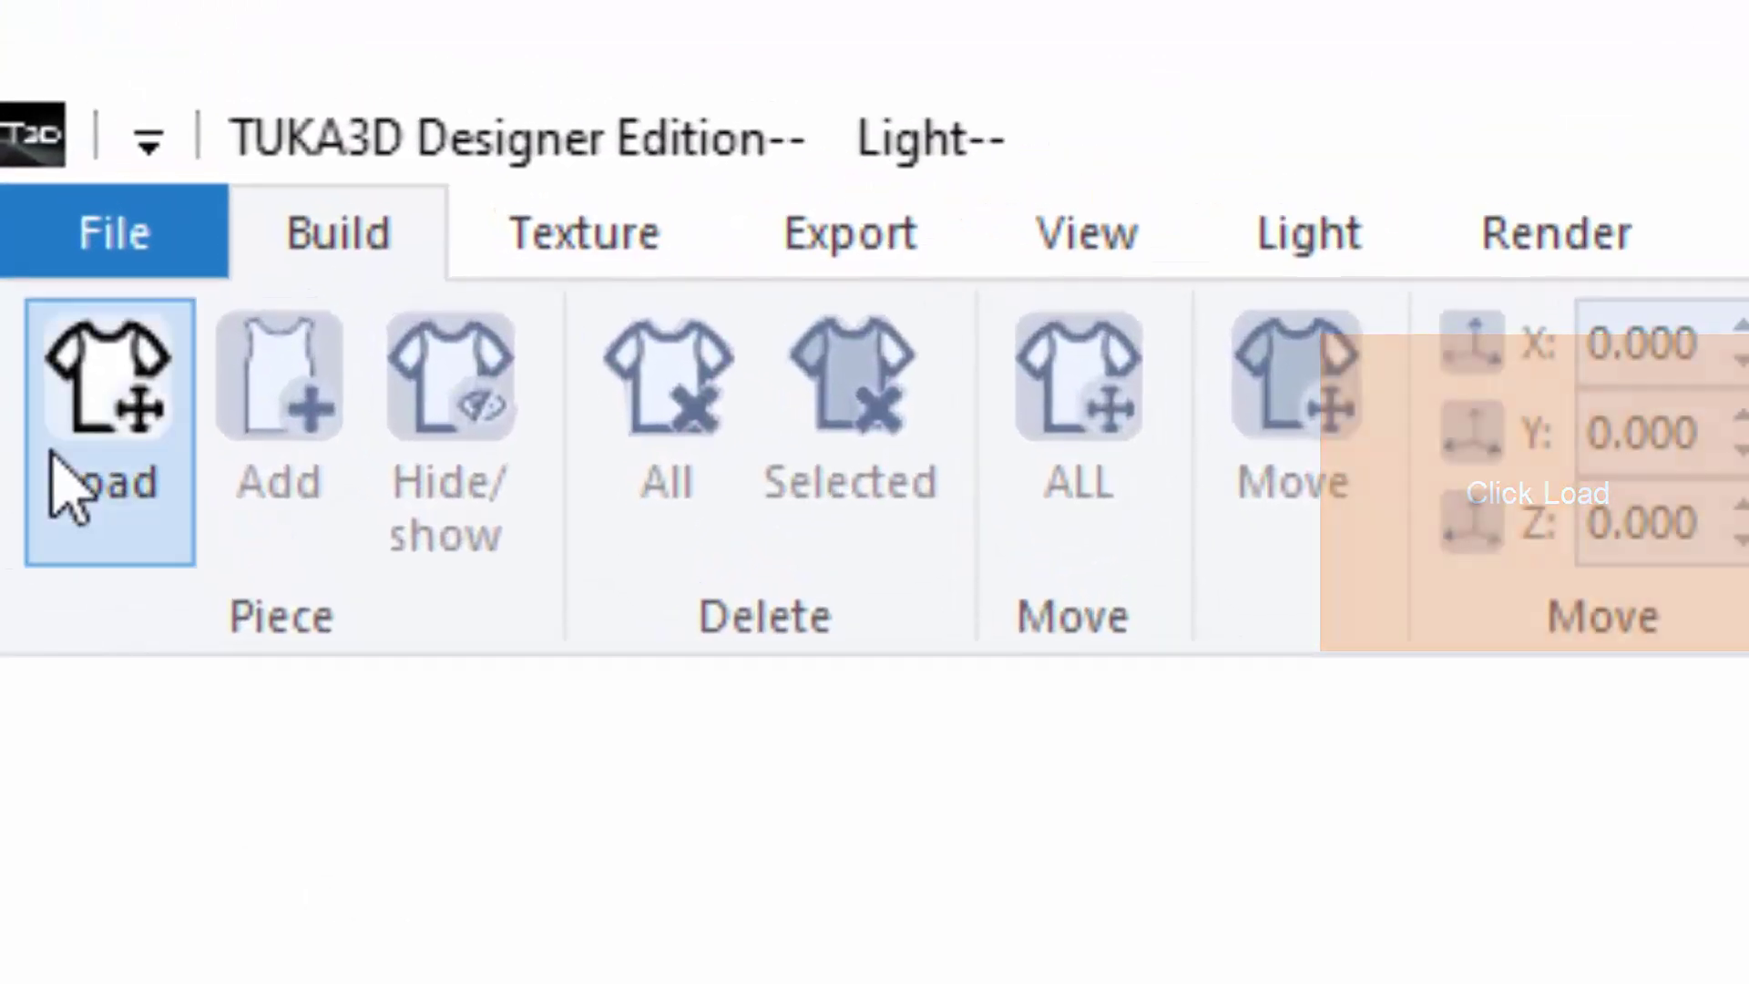
click(55, 455)
click(381, 345)
double_click(381, 352)
double_click(396, 298)
double_click(379, 283)
double_click(489, 352)
double_click(396, 291)
double_click(423, 243)
click(687, 291)
click(678, 289)
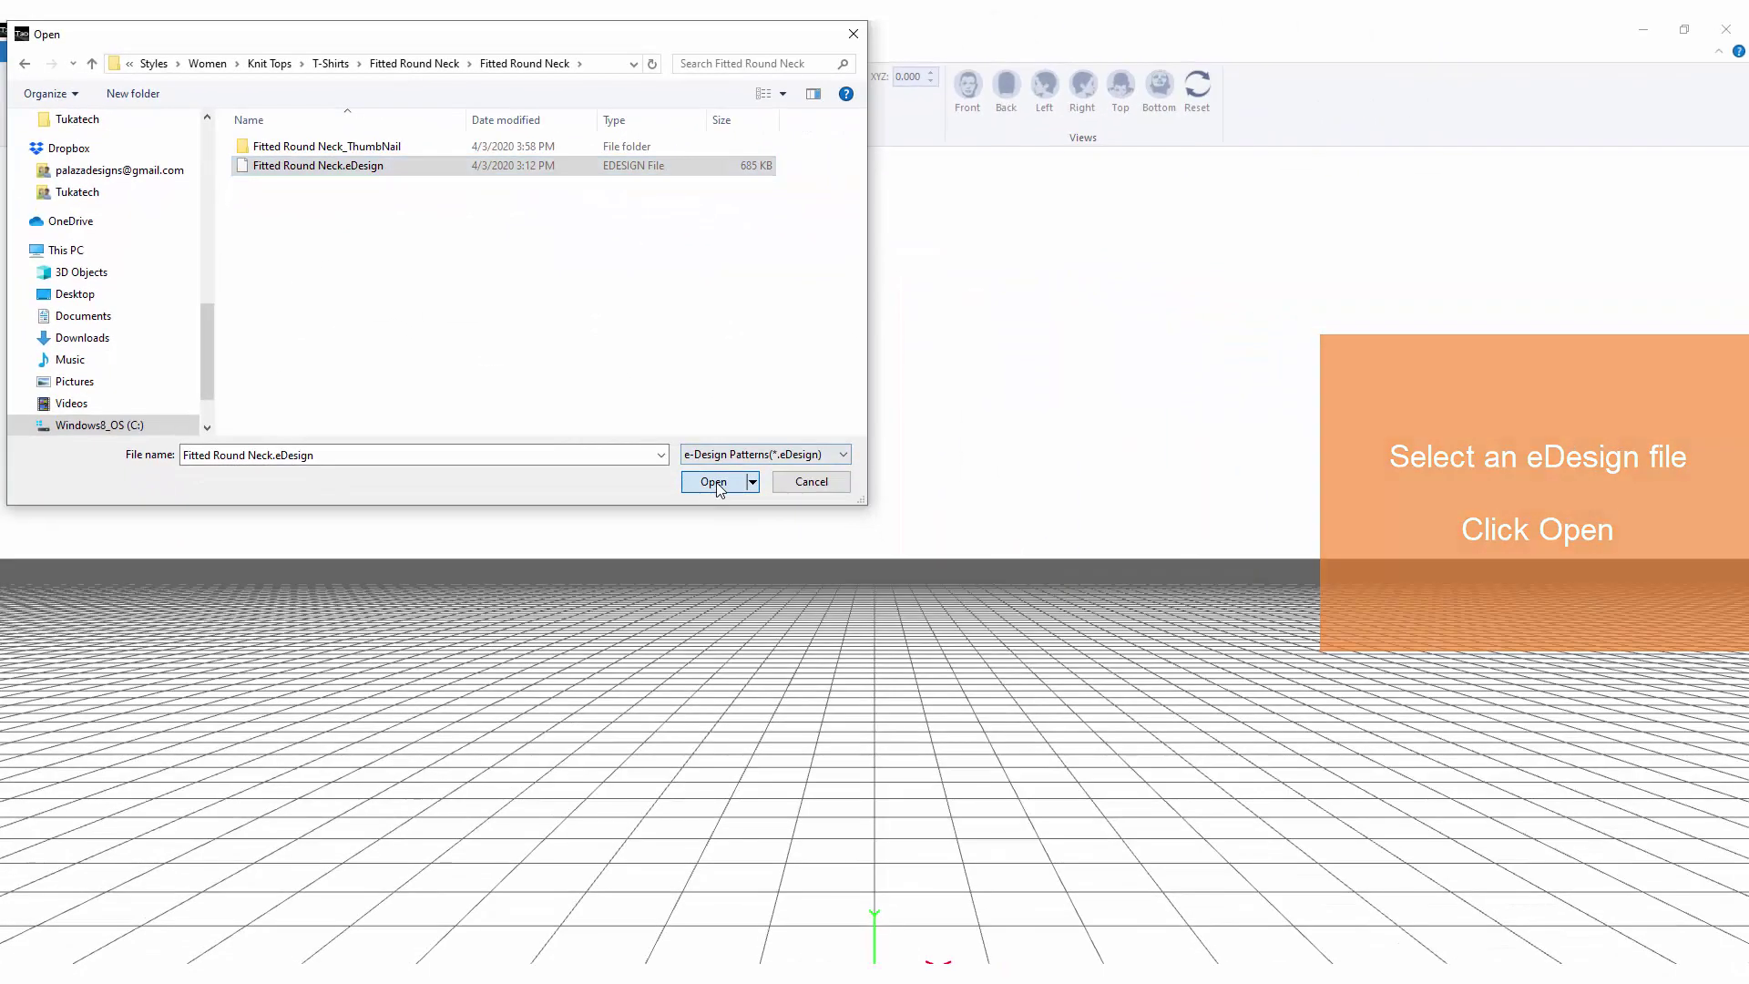
click(1348, 930)
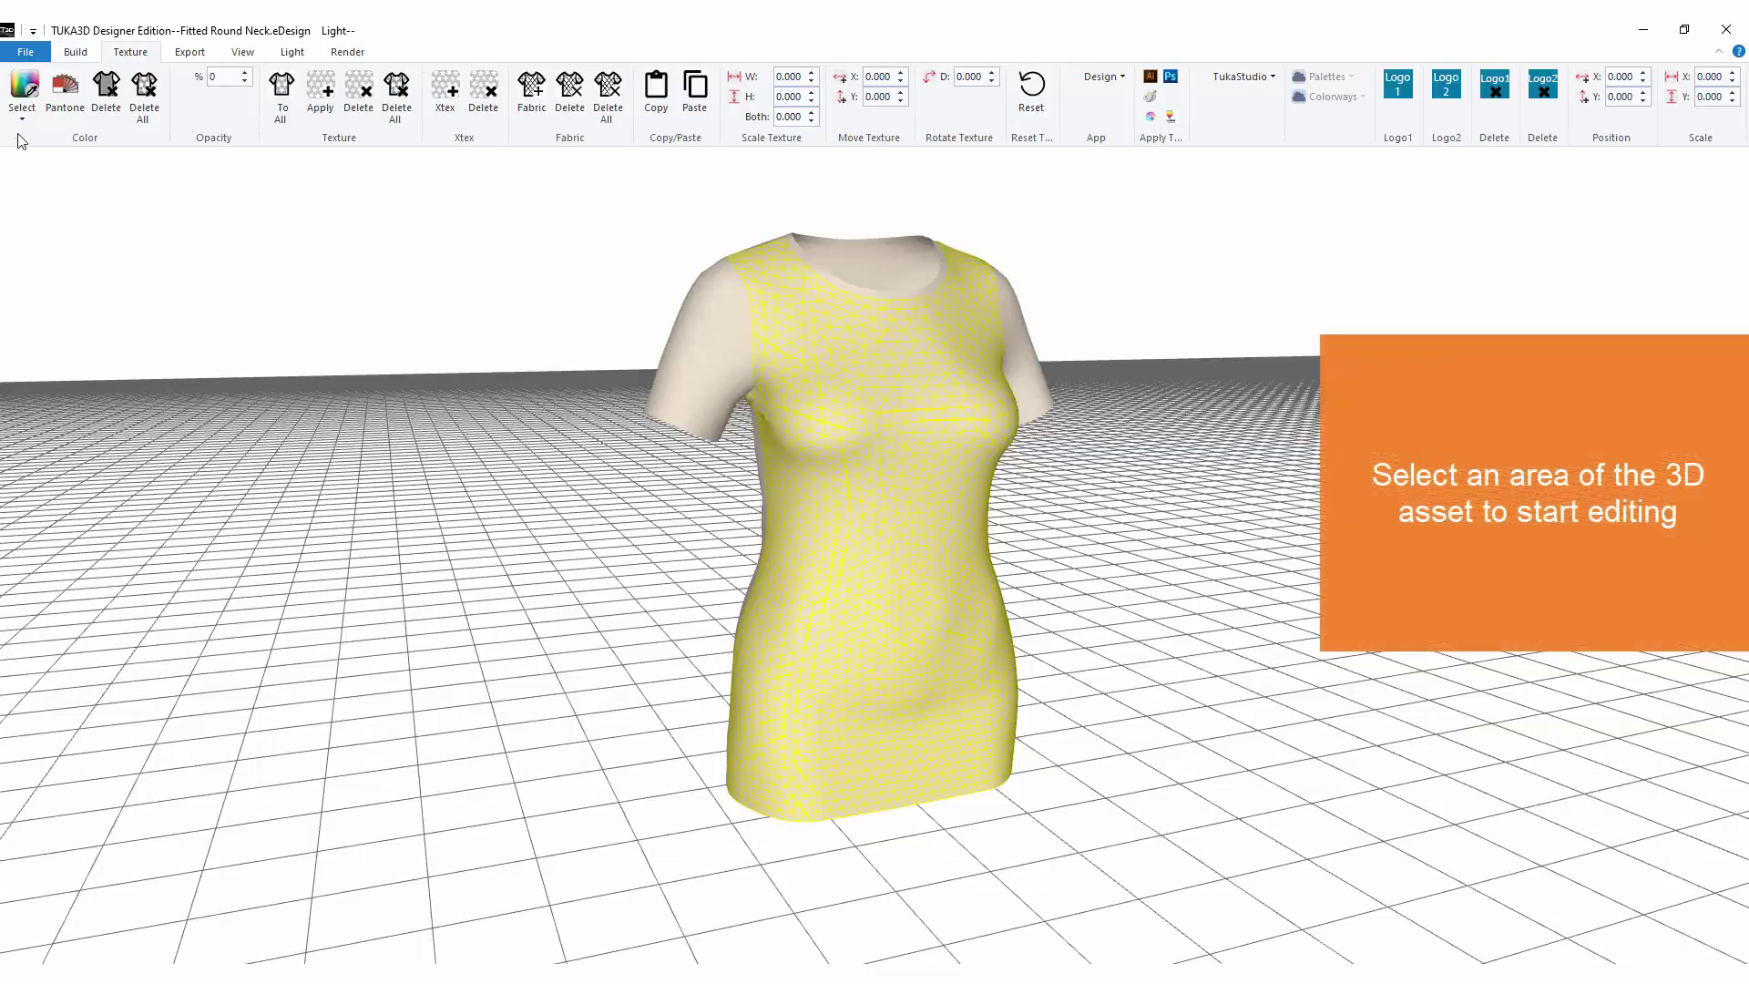
click(21, 117)
click(120, 225)
click(24, 118)
click(153, 217)
drag(1044, 453, 872, 450)
click(1010, 378)
click(21, 114)
click(61, 297)
click(74, 284)
click(54, 310)
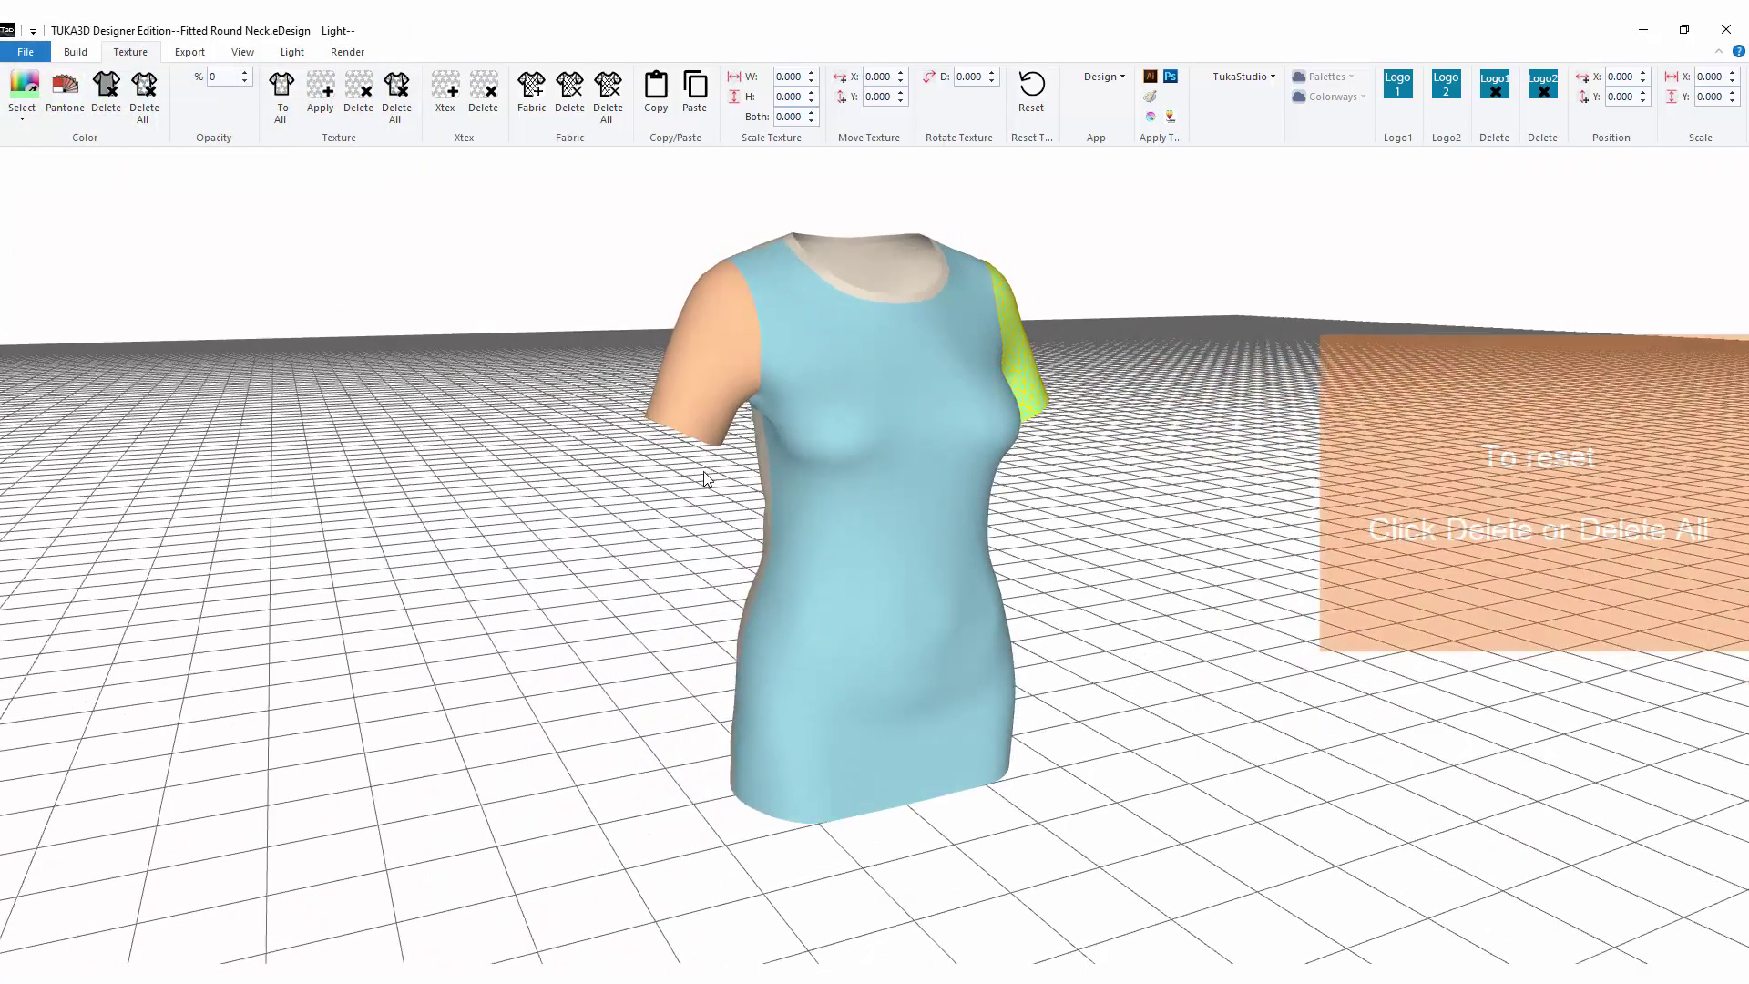
drag(704, 472, 347, 364)
click(143, 91)
drag(544, 394, 653, 410)
click(65, 91)
click(615, 330)
click(615, 330)
click(614, 330)
click(594, 383)
key(Return)
click(534, 414)
drag(865, 401, 1001, 391)
key(Return)
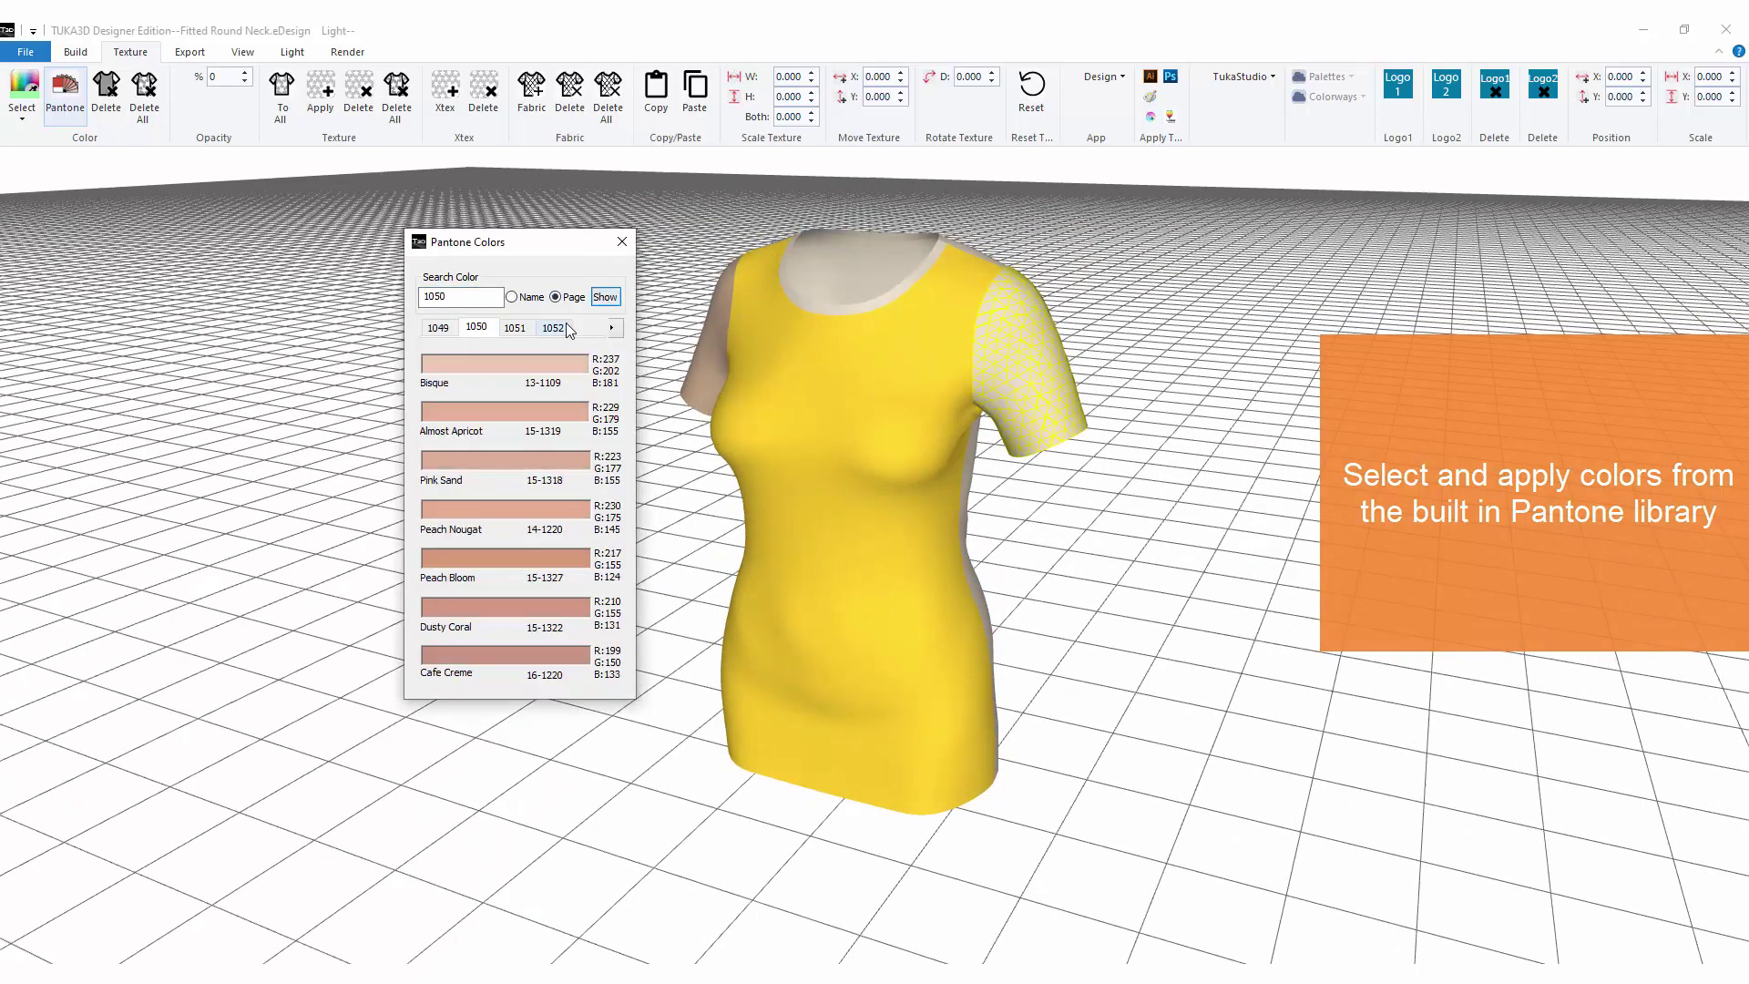
click(482, 559)
mouse_move(955, 369)
mouse_down()
mouse_move(740, 395)
mouse_move(1077, 436)
mouse_move(965, 406)
mouse_up()
click(866, 429)
click(320, 91)
double_click(335, 135)
click(353, 164)
click(616, 622)
click(752, 368)
click(694, 375)
click(397, 106)
click(285, 100)
drag(380, 39, 421, 75)
click(415, 102)
double_click(272, 180)
click(672, 657)
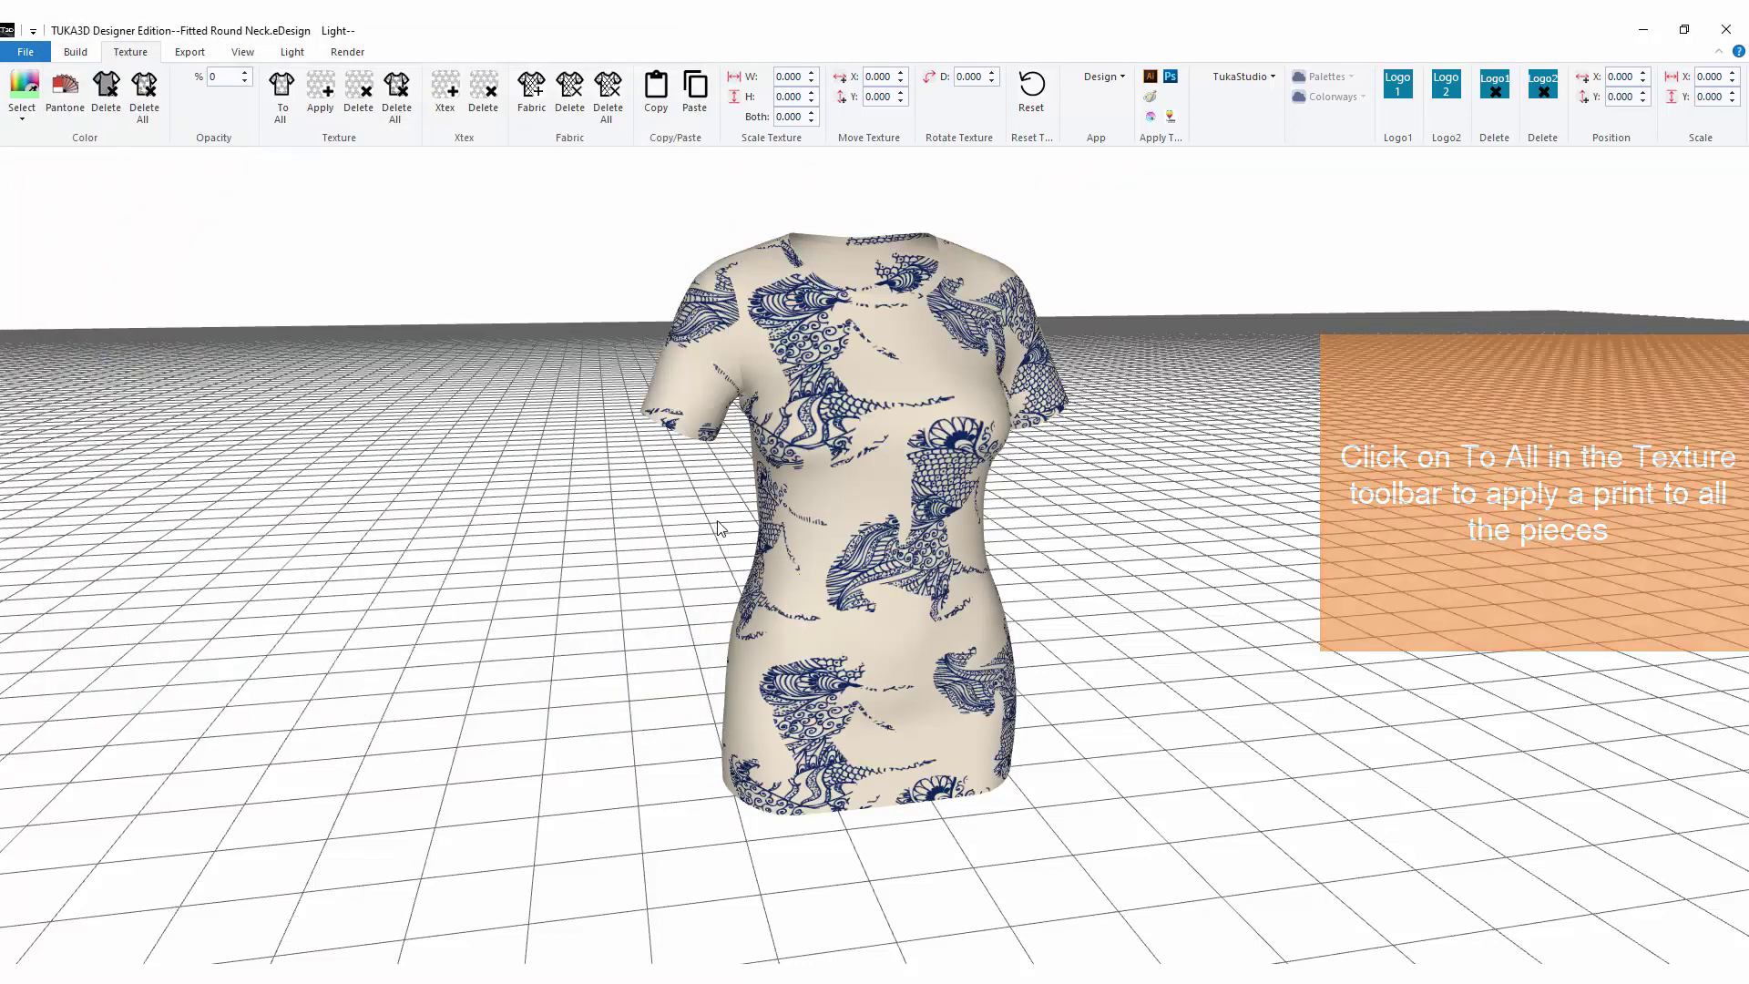
click(801, 429)
click(811, 121)
click(811, 111)
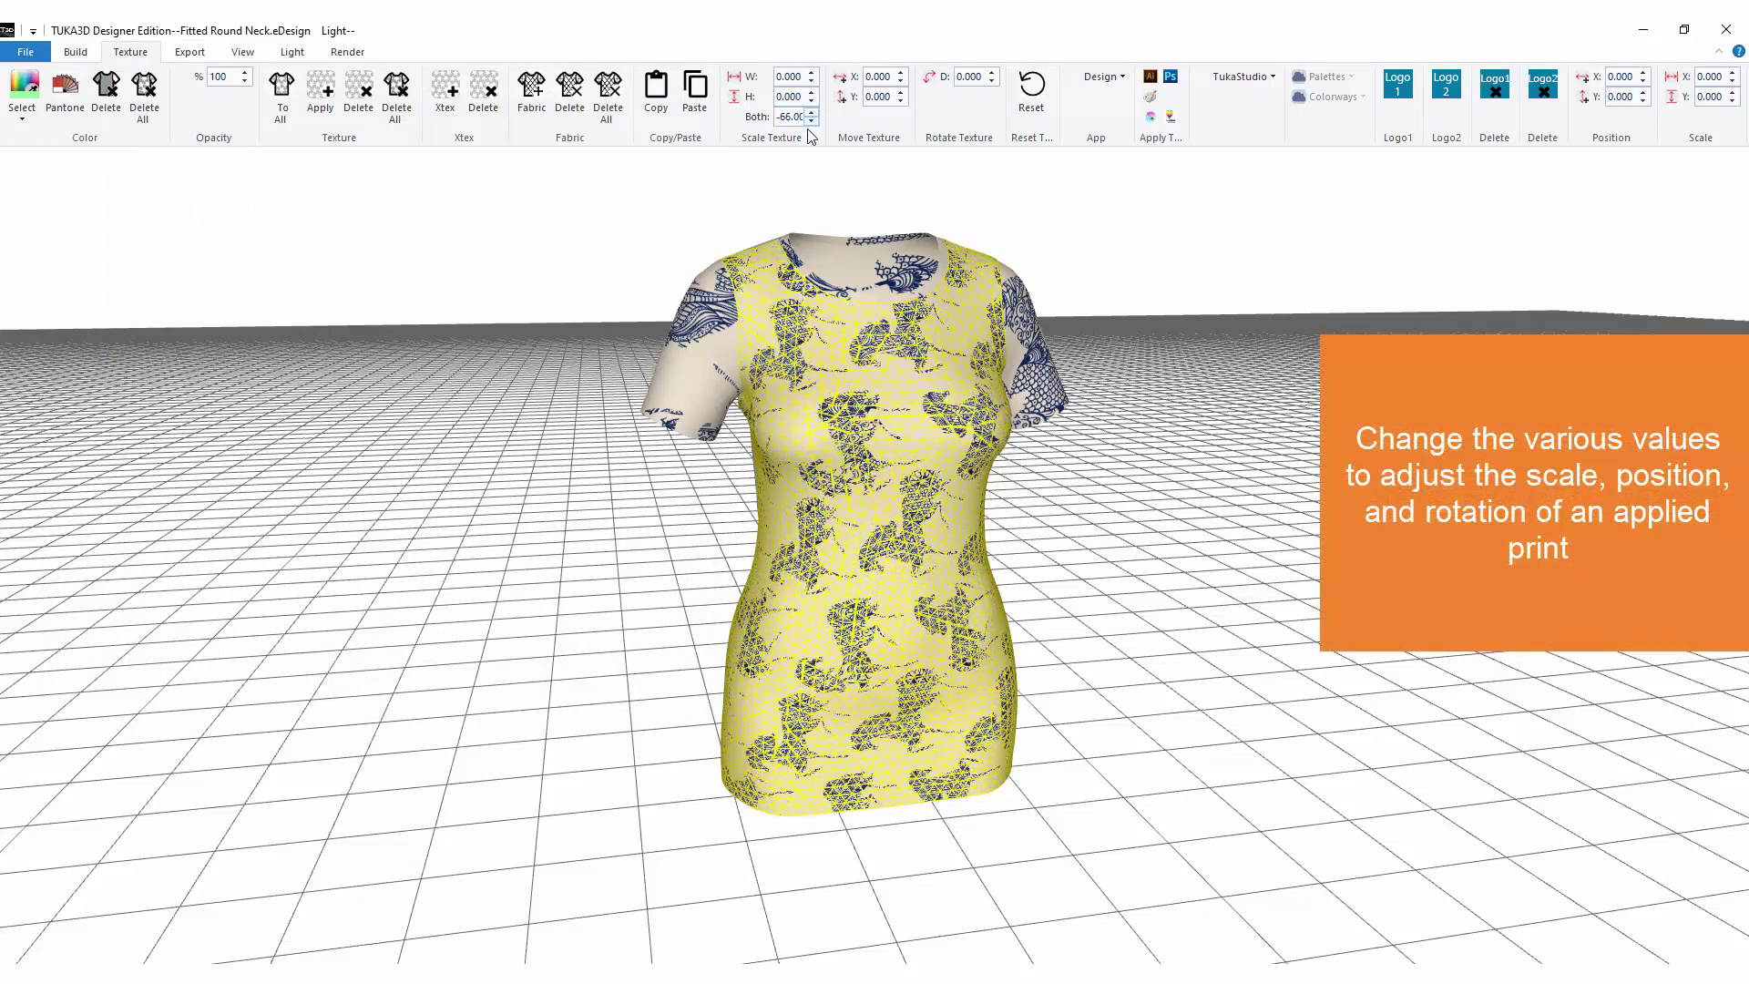
click(674, 246)
click(811, 345)
click(811, 92)
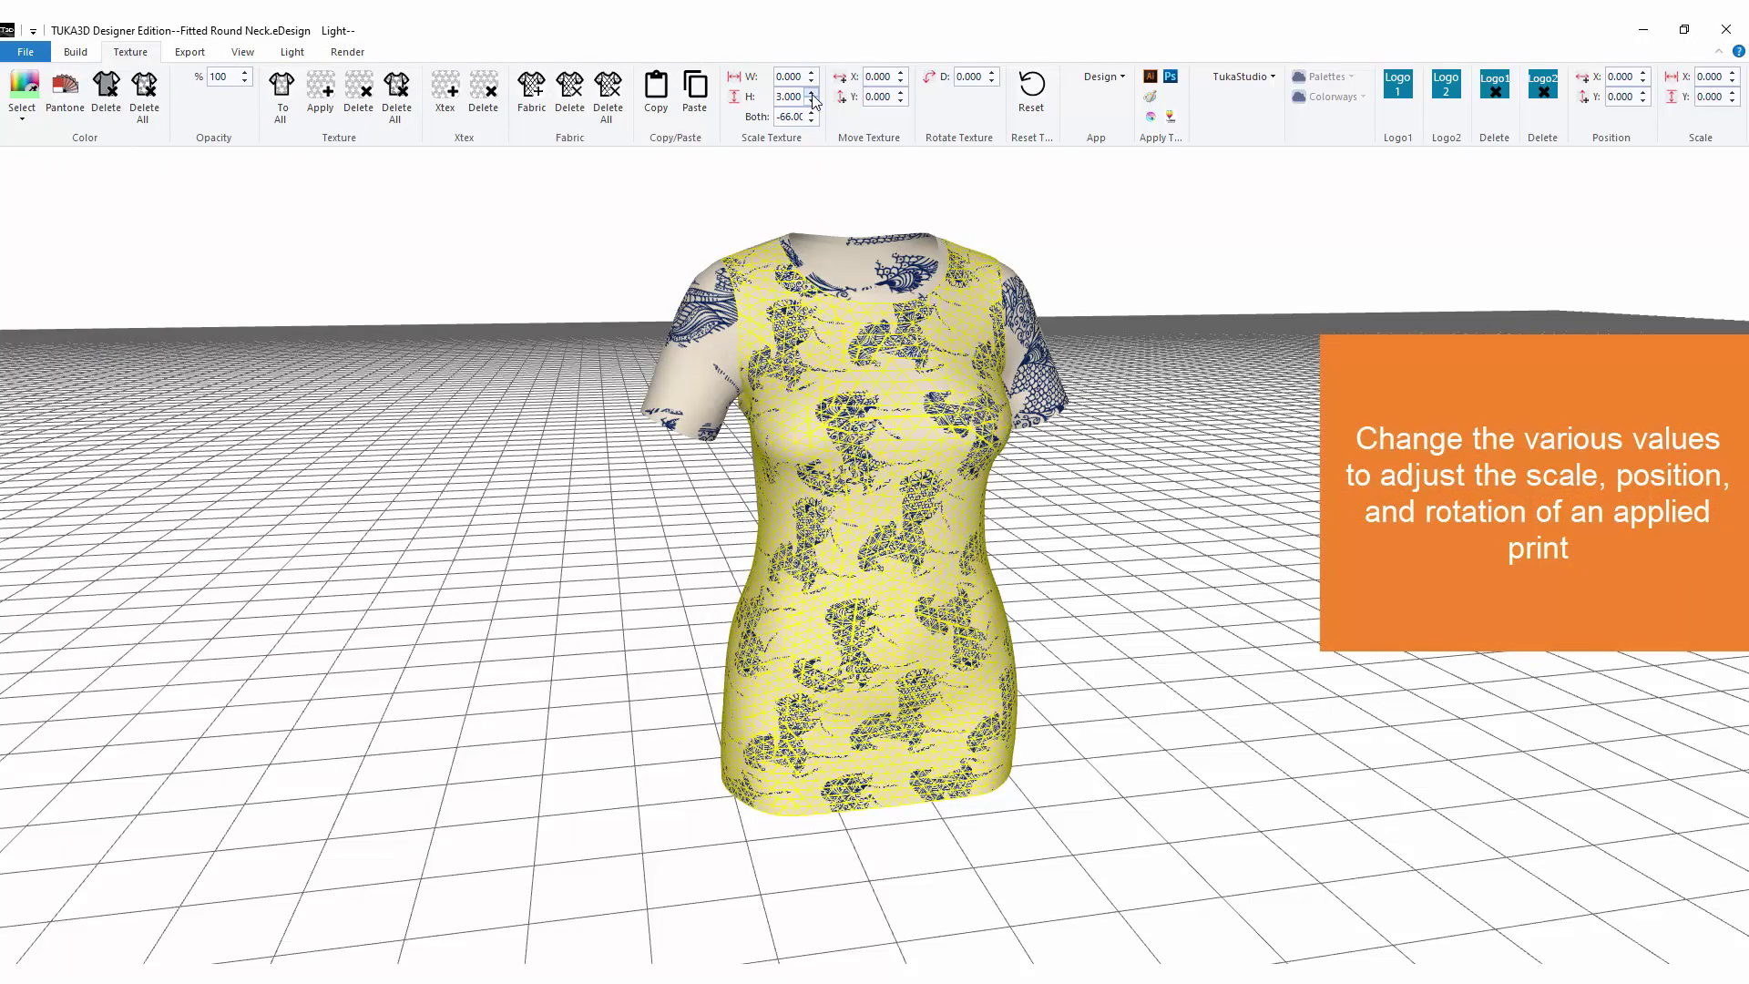
click(811, 82)
click(902, 73)
click(992, 73)
click(1031, 86)
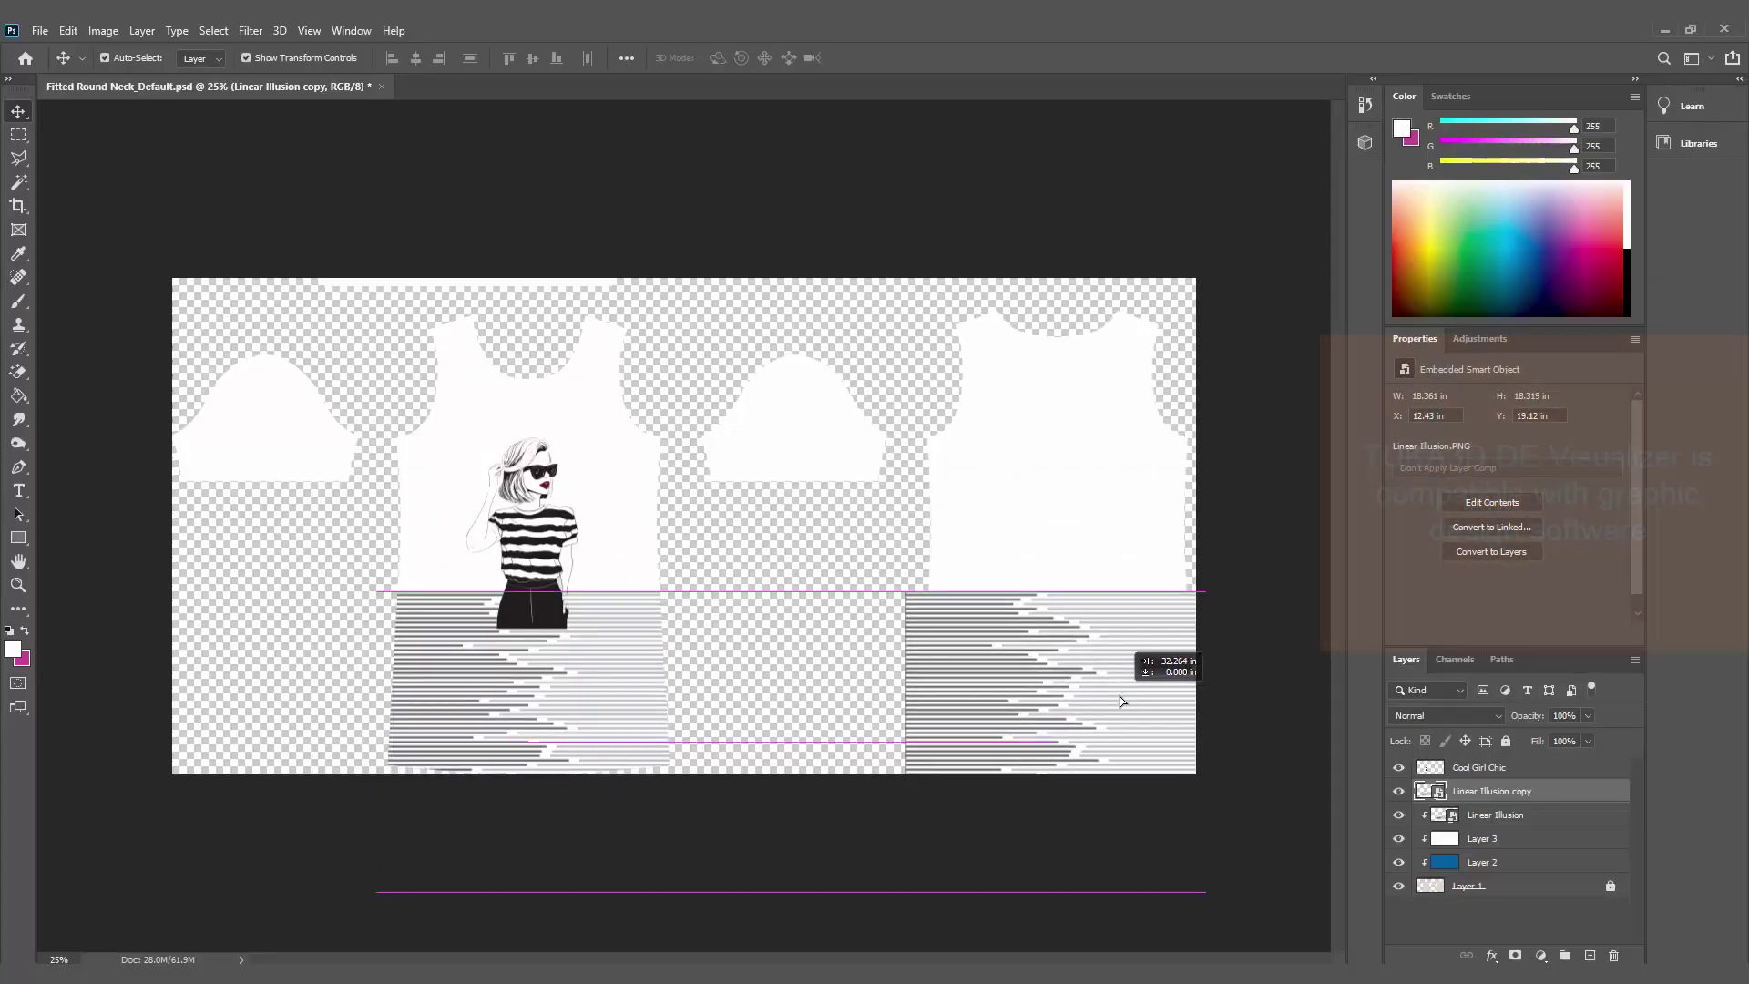
drag(1120, 700, 1134, 694)
alt+click(1518, 800)
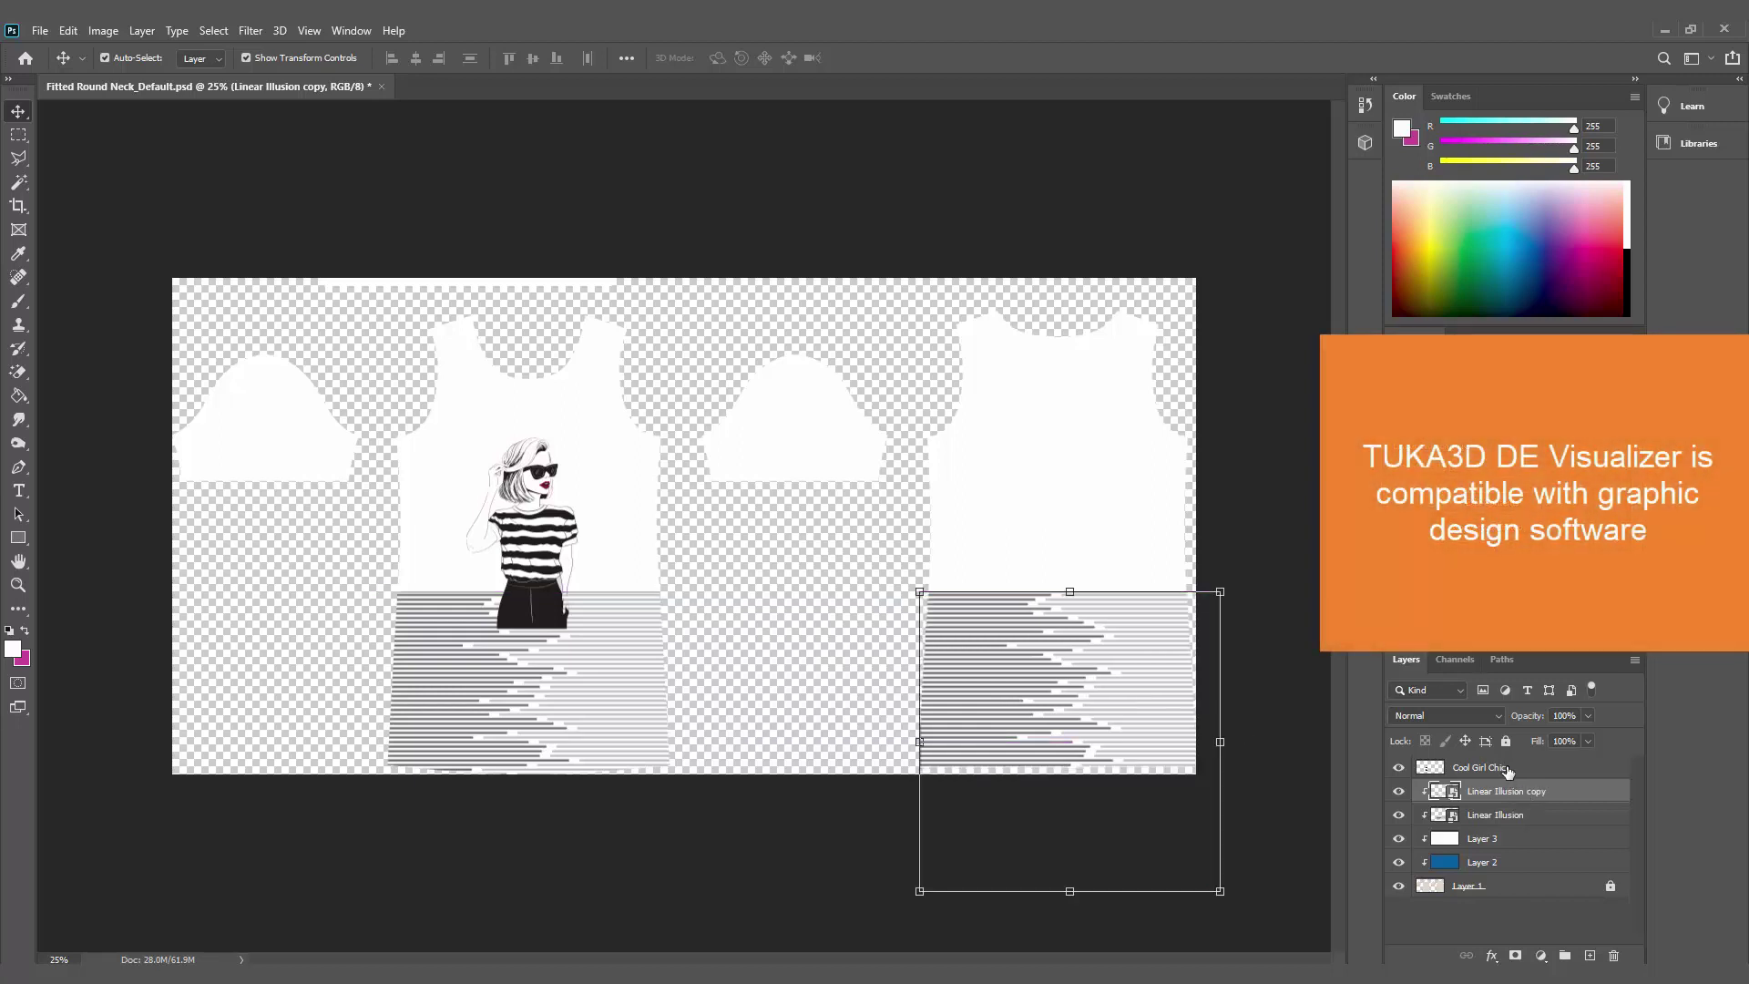
click(786, 863)
click(1502, 768)
key(ctrl+t)
drag(637, 422, 671, 371)
drag(568, 479, 545, 493)
key(Return)
click(519, 521)
drag(645, 389, 613, 422)
drag(509, 541, 525, 492)
key(Return)
drag(631, 591, 702, 684)
drag(629, 638, 561, 617)
key(Return)
click(40, 30)
click(54, 254)
click(468, 754)
click(470, 682)
text(Girl Chic)
click(1579, 898)
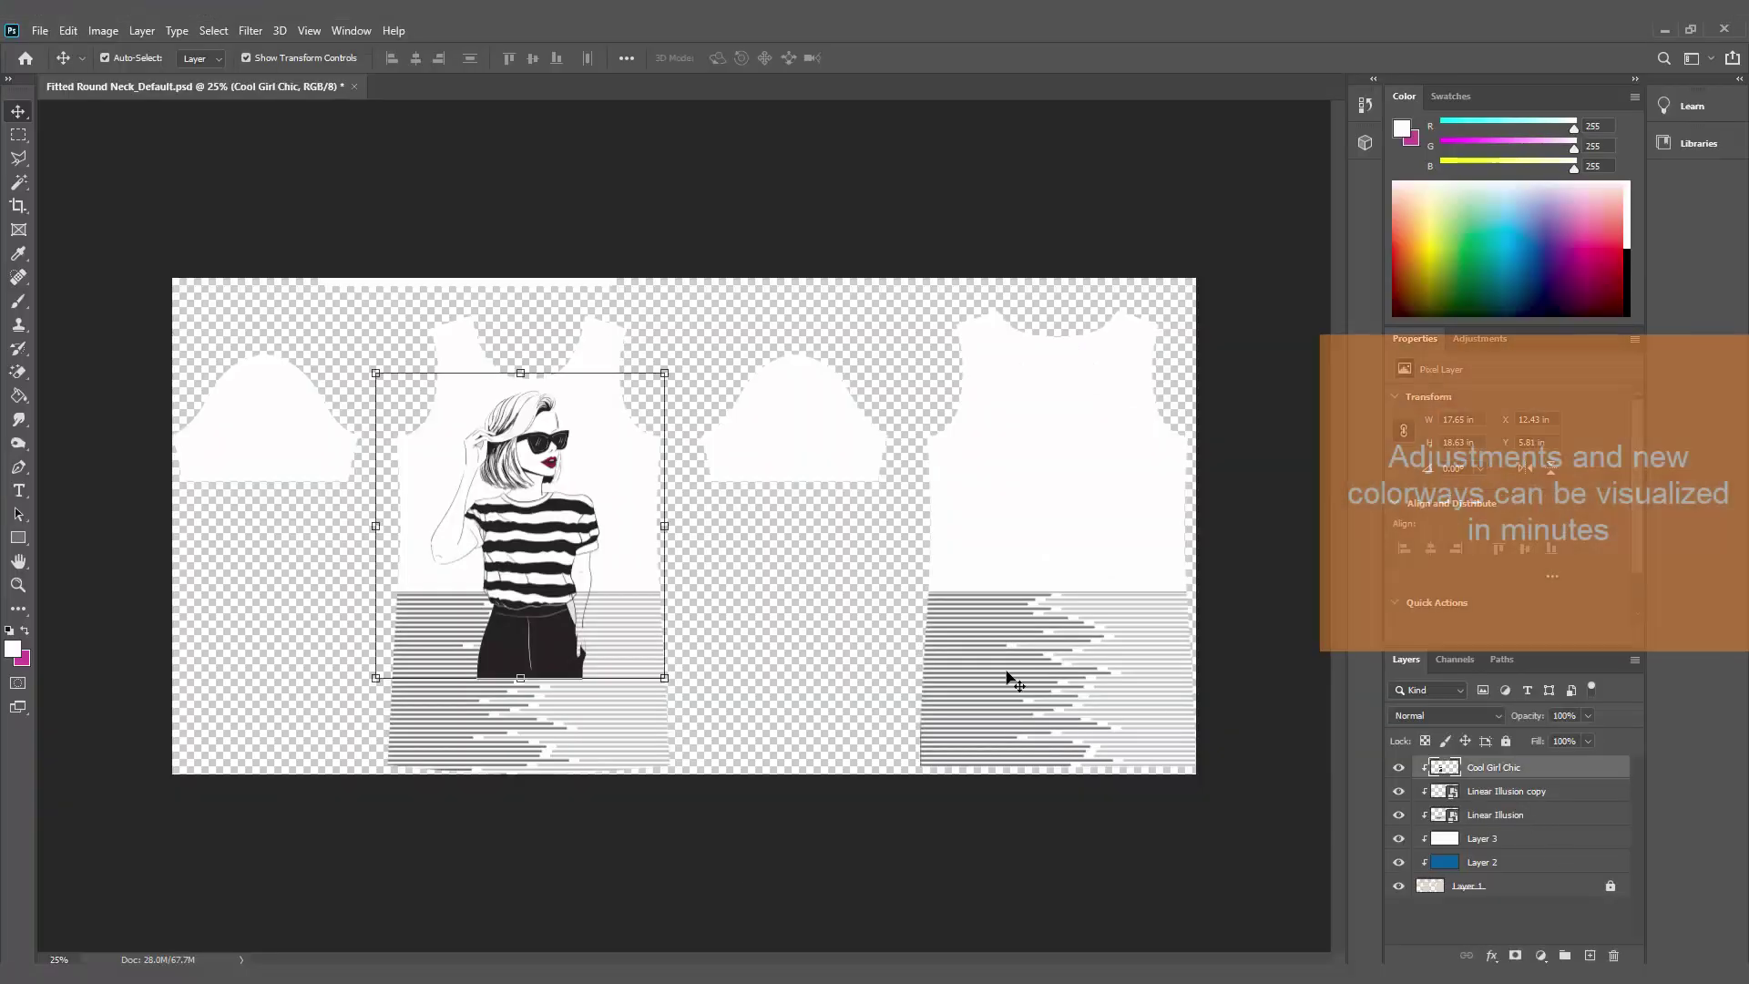
drag(664, 678, 647, 645)
click(40, 30)
click(55, 257)
click(474, 755)
click(474, 681)
text(Coo)
text(Chic)
key(Return)
key(Return)
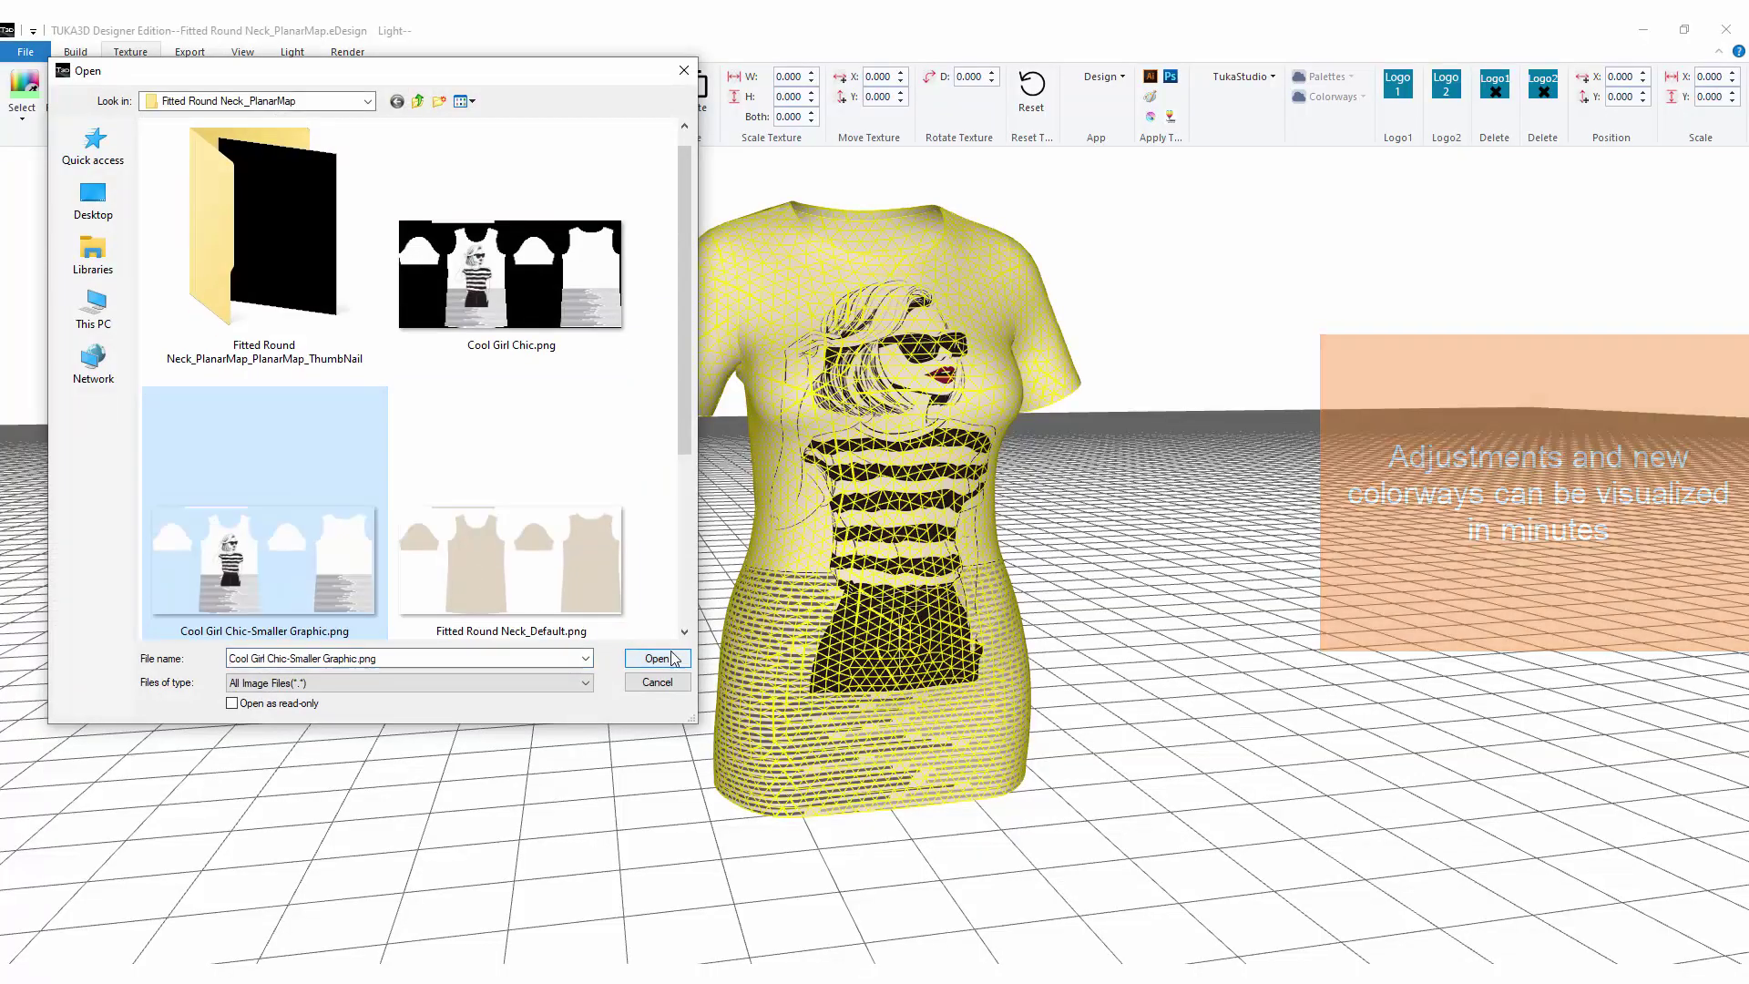
click(673, 658)
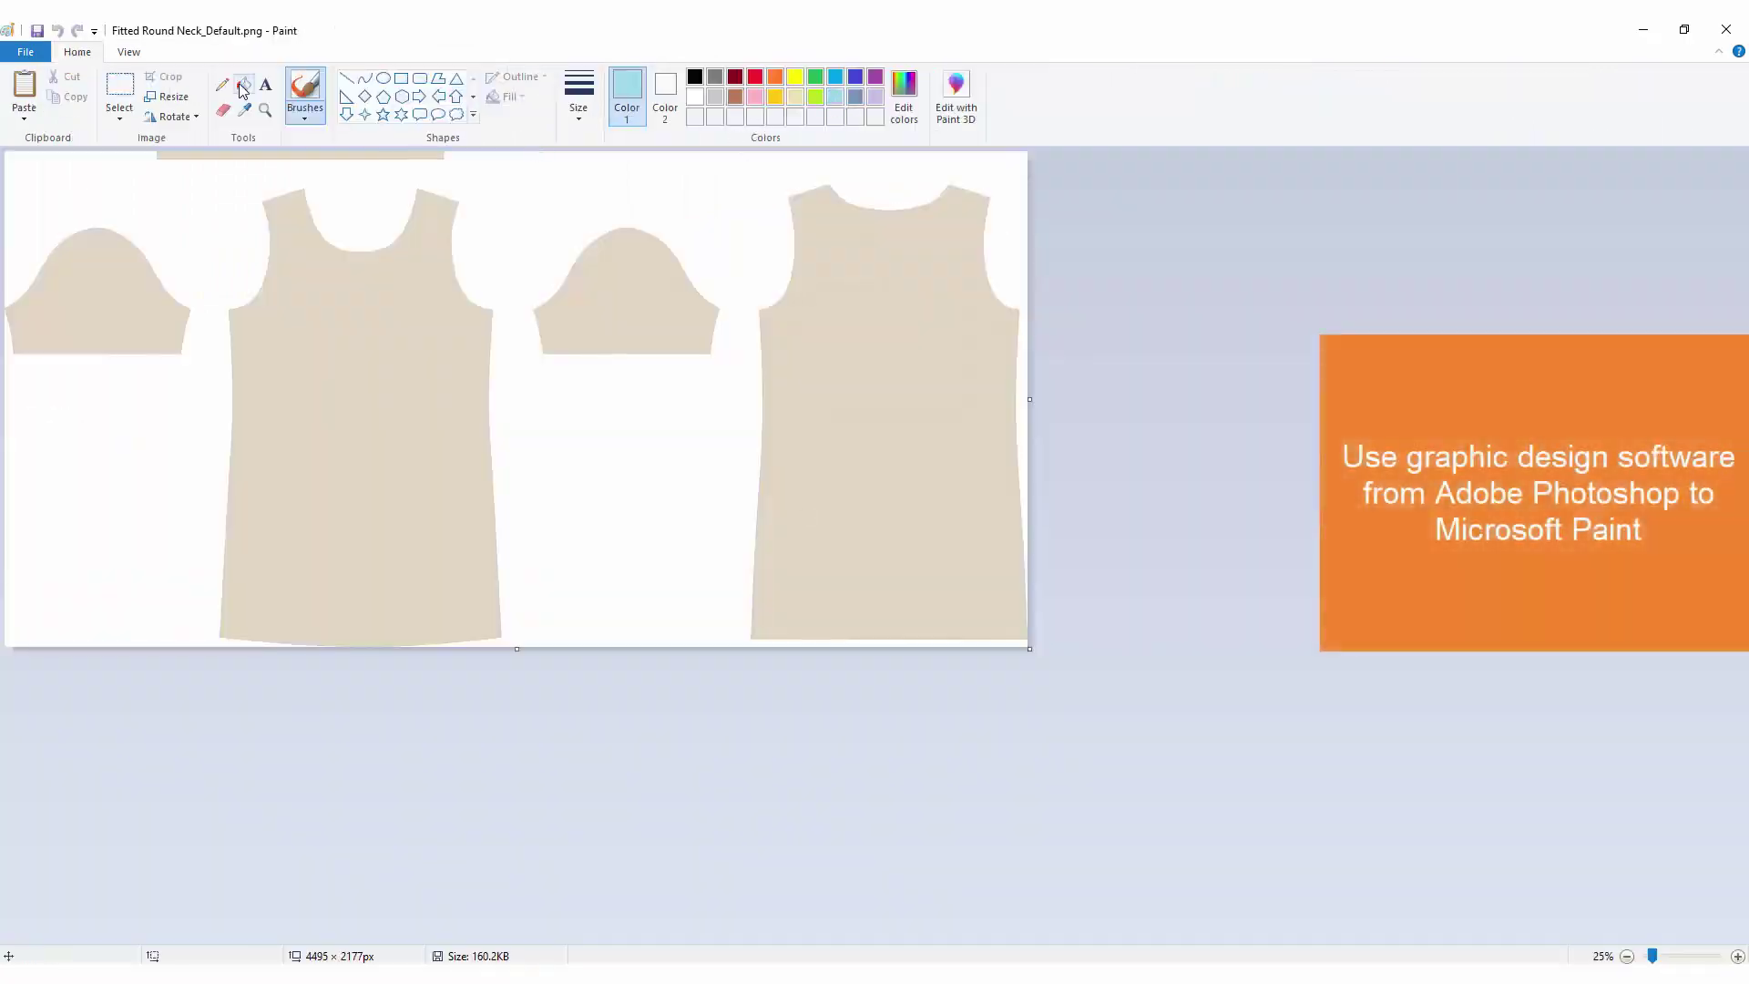
click(243, 88)
click(433, 154)
click(25, 52)
click(55, 195)
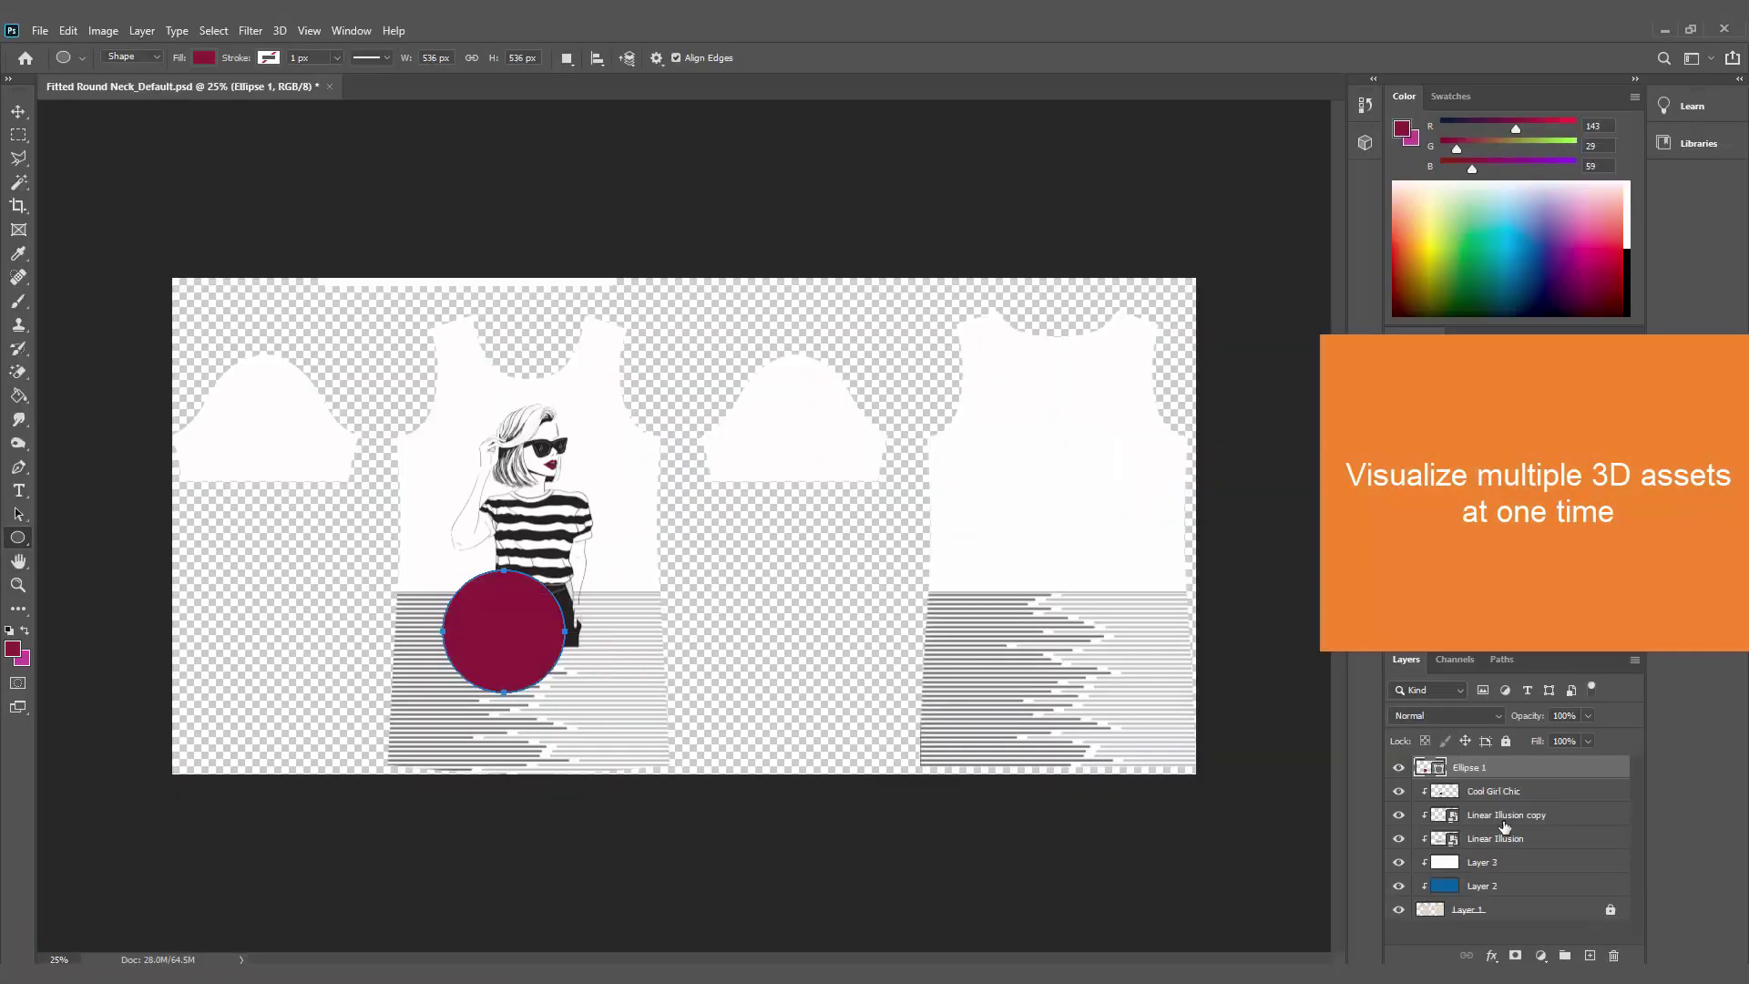
drag(1505, 826, 1504, 803)
key(v)
drag(504, 631, 488, 625)
click(40, 30)
click(55, 233)
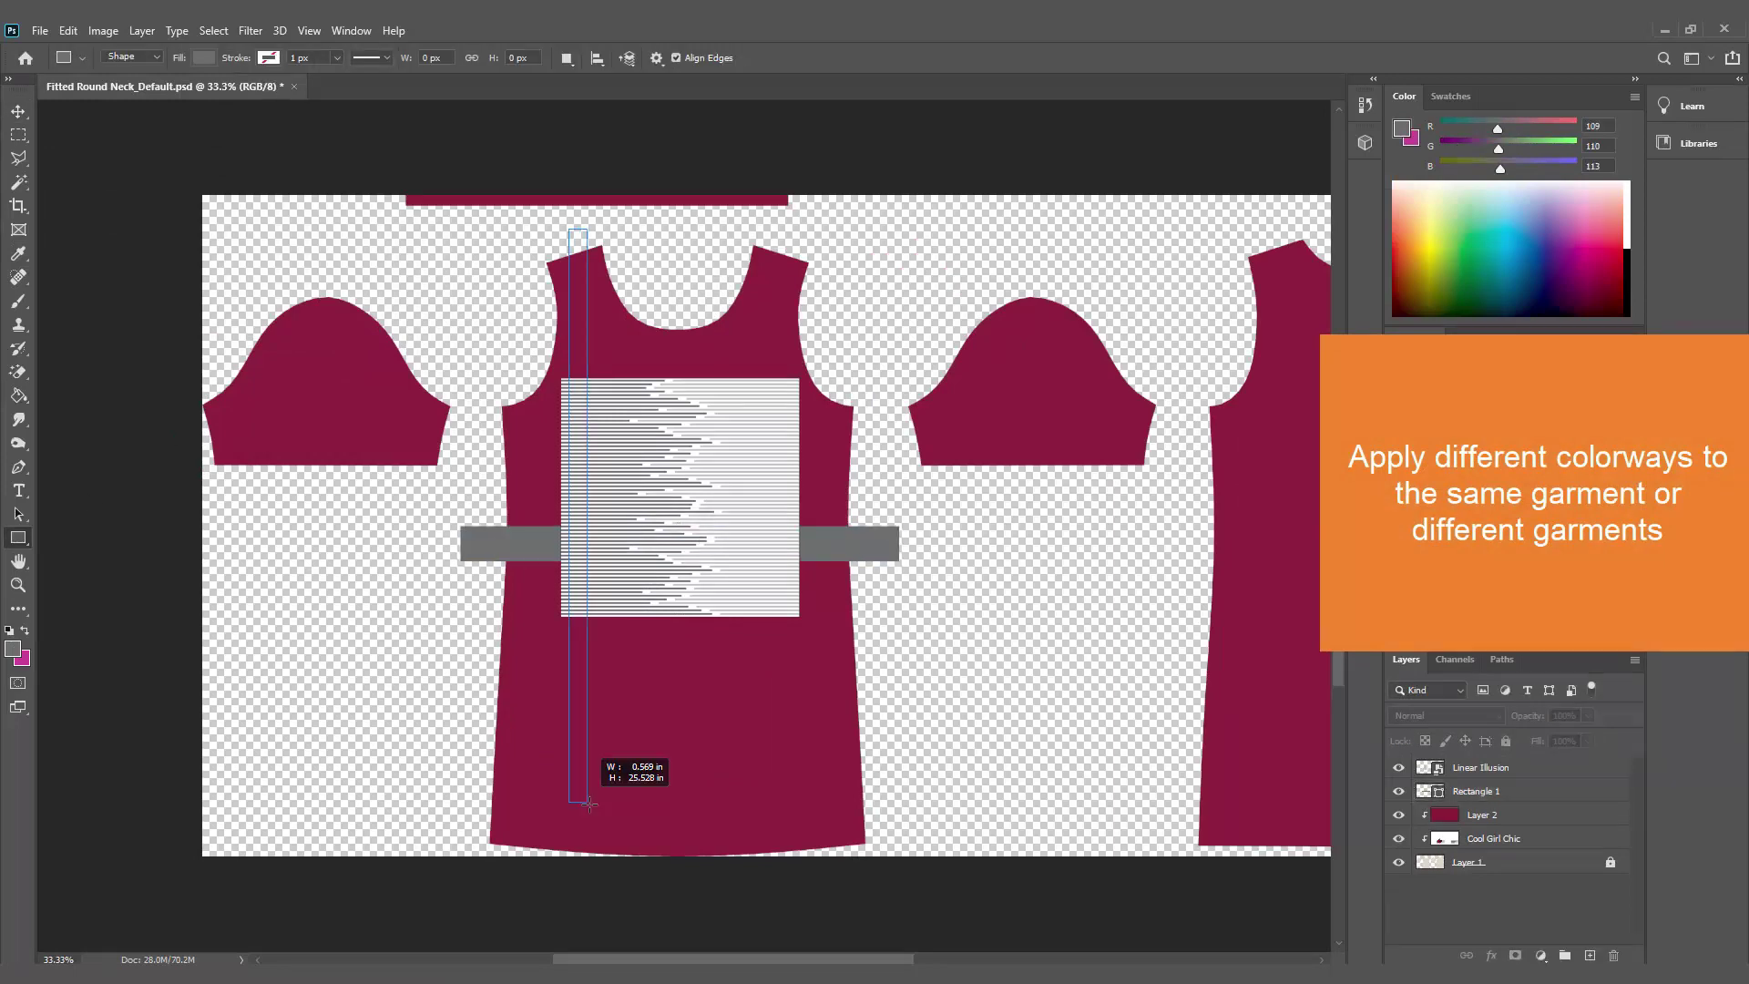
key(ctrl+t)
drag(538, 352, 479, 356)
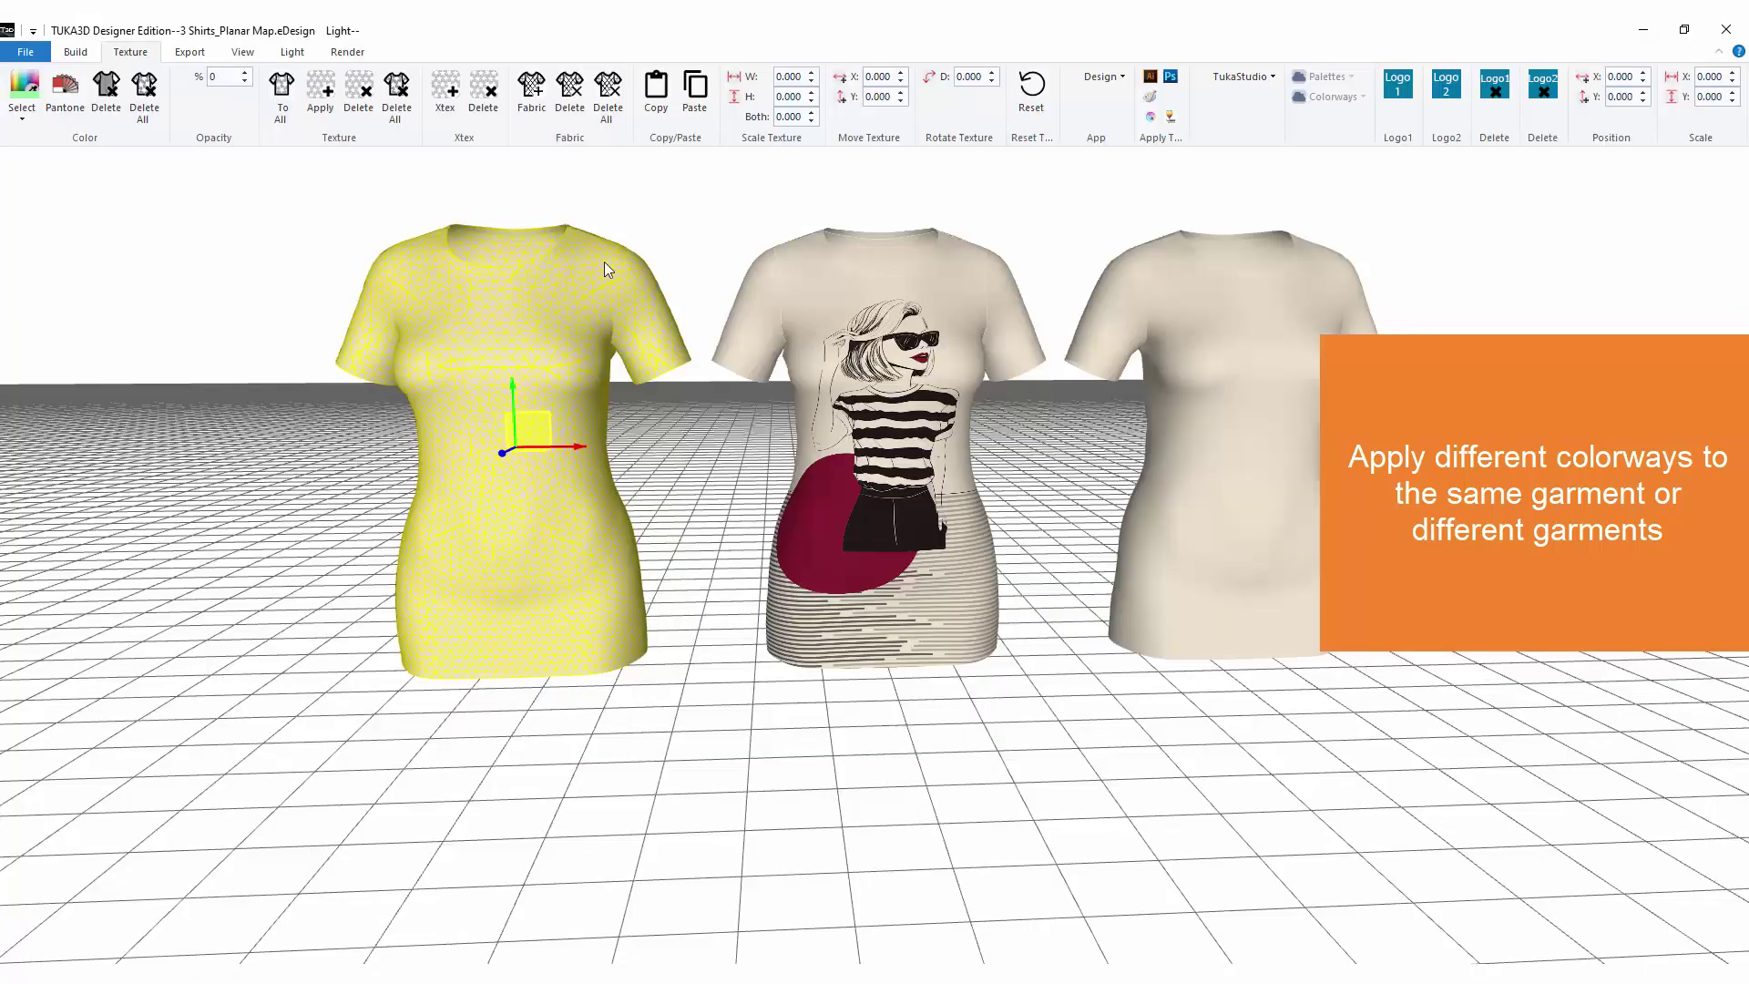